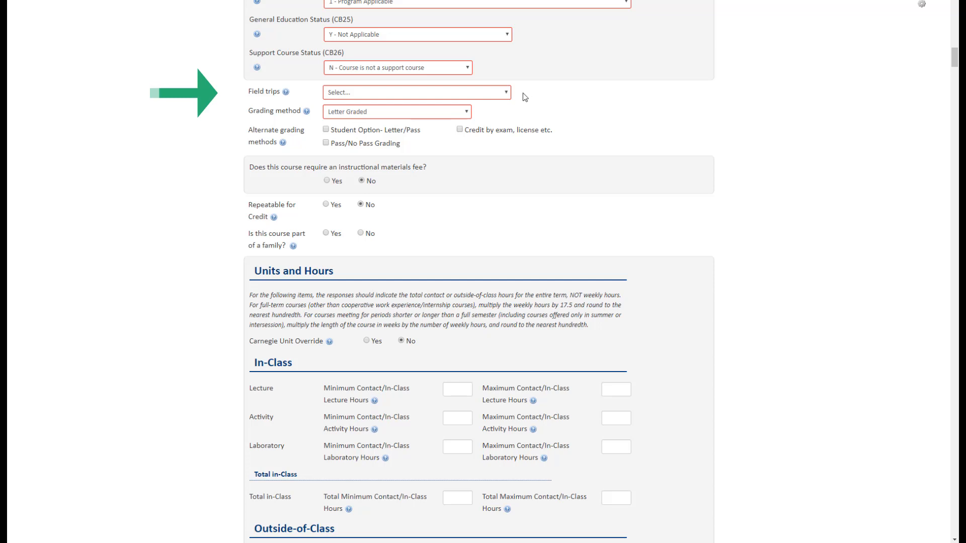
Step: Set field trips to "May be required" and enter "Reagan Library" without a bullet in the faculty notes on field trips
{"action": "left_click", "coordinate": [507, 93]}
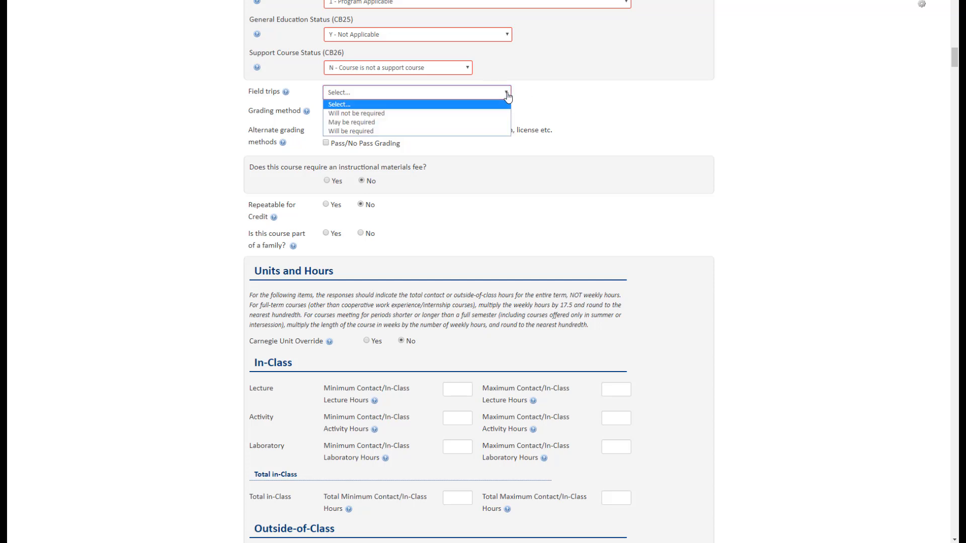
{"action": "left_click", "coordinate": [486, 124]}
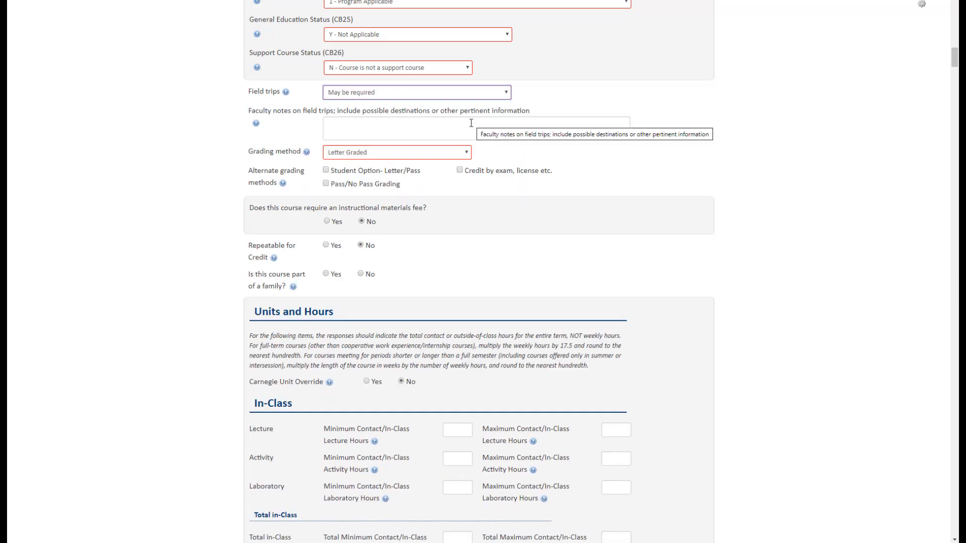
{"action": "left_click", "coordinate": [419, 125]}
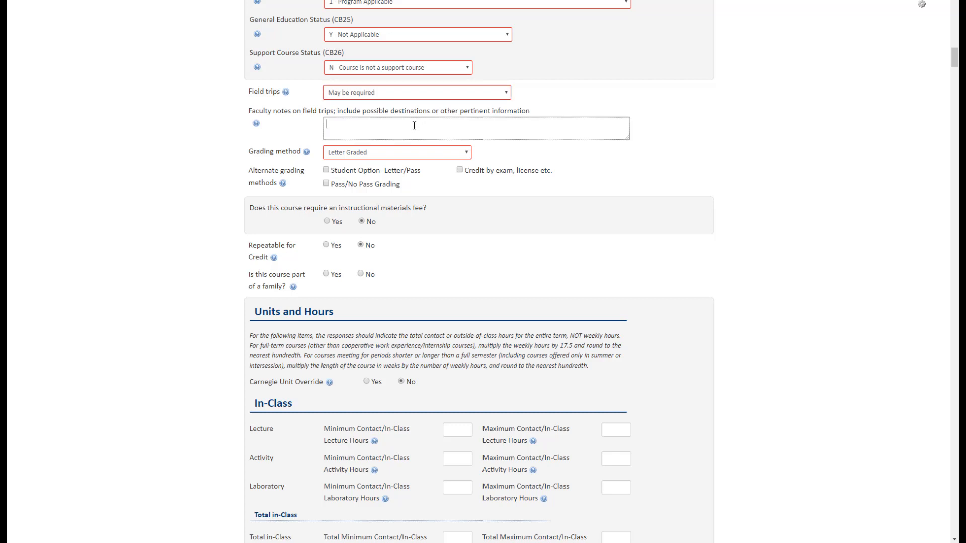
{"action": "type", "text": "• Reagan Library"}
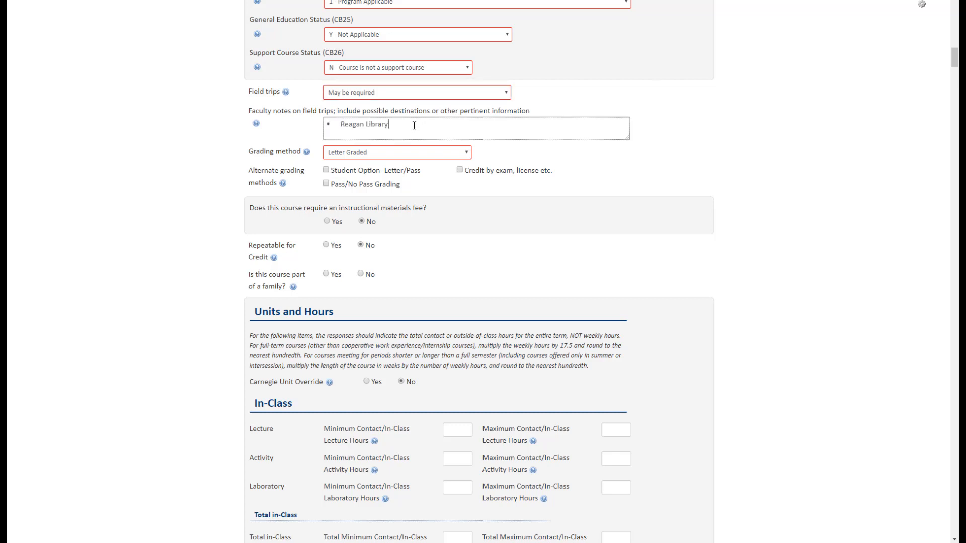
{"action": "left_click", "coordinate": [334, 125]}
{"action": "left_click_drag", "start_coordinate": [334, 126], "coordinate": [324, 123]}
{"action": "key", "text": "BackSpace"}
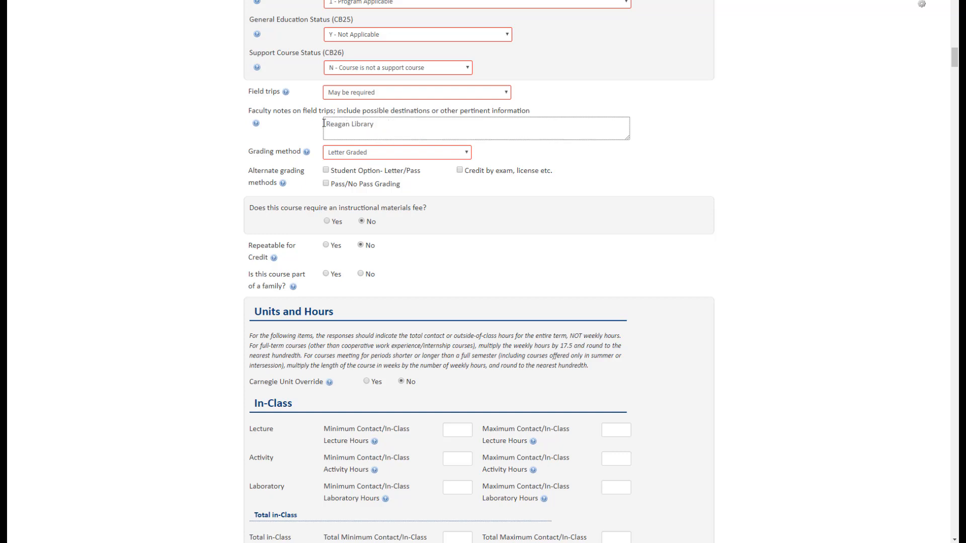
{"action": "left_click", "coordinate": [488, 152]}
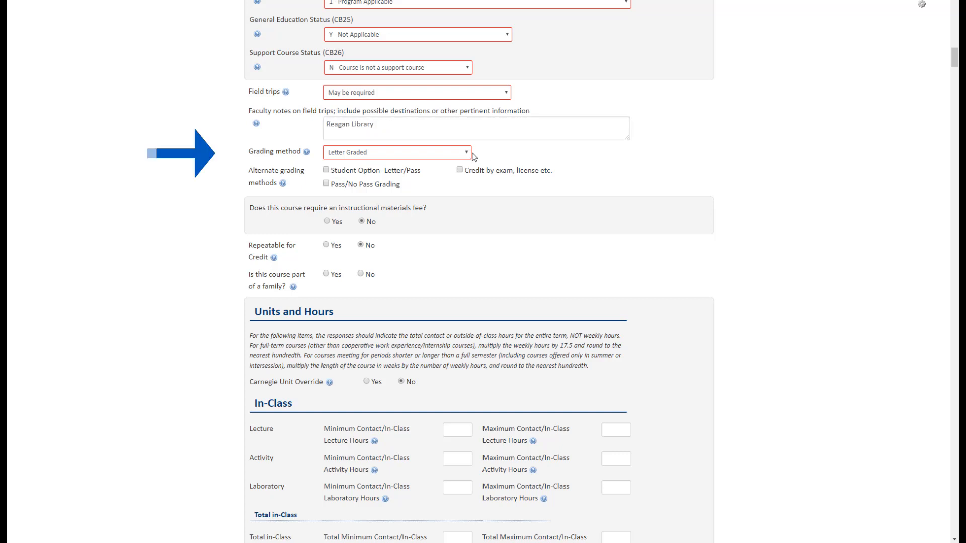
Step: Choose Letter Graded as the grading method and enable Student Option- Letter/Pass, Pass/No Pass Grading, and Credit by exam, license etc
{"action": "left_click", "coordinate": [468, 156]}
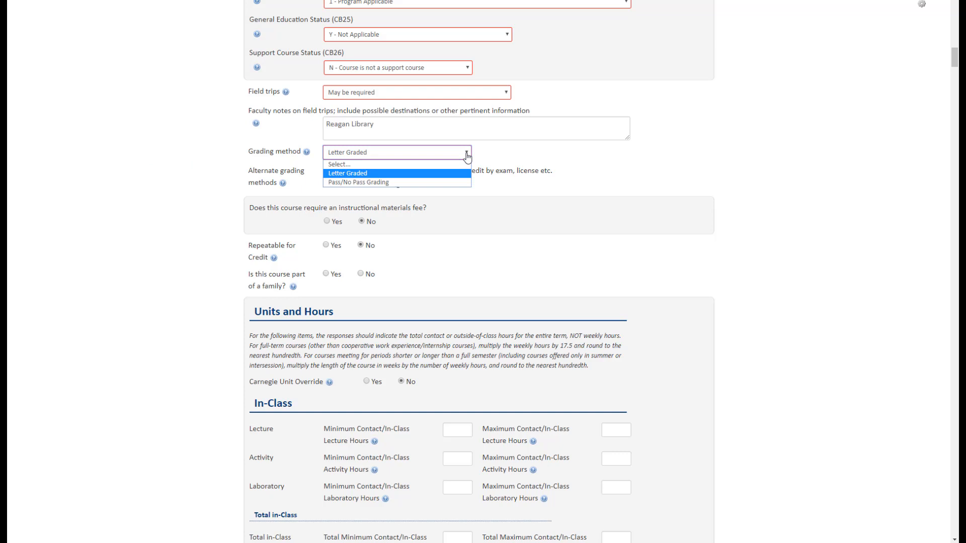
{"action": "left_click", "coordinate": [428, 176]}
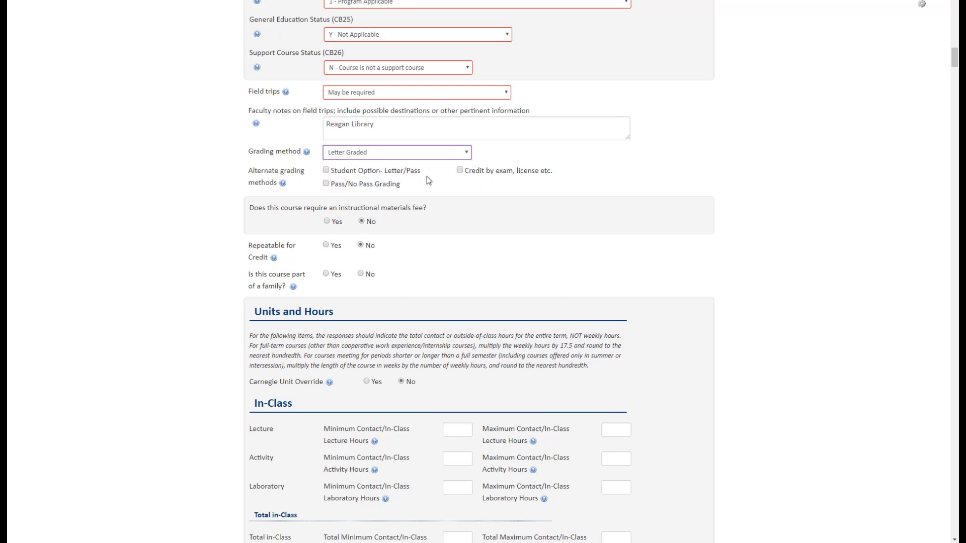
{"action": "left_click", "coordinate": [476, 186]}
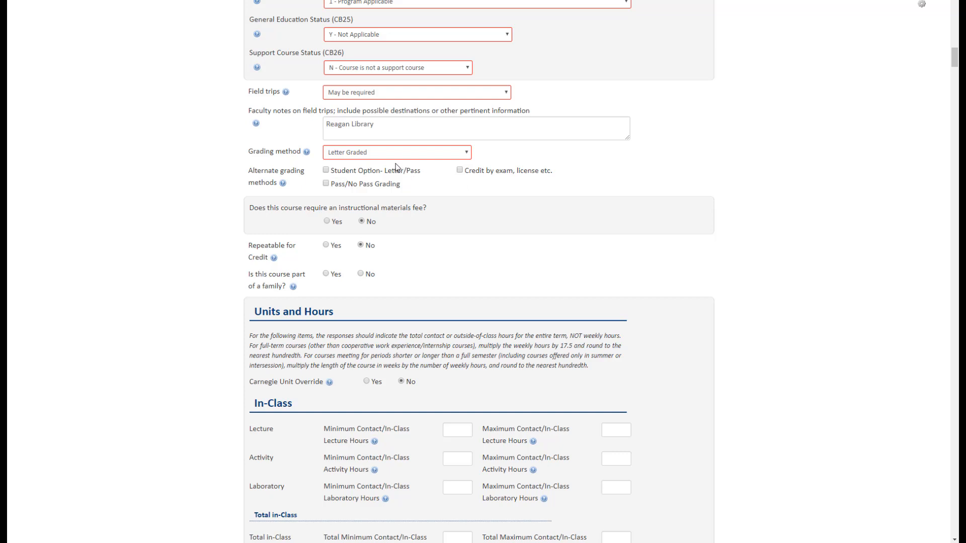
{"action": "left_click", "coordinate": [326, 170]}
{"action": "left_click", "coordinate": [326, 185]}
{"action": "left_click", "coordinate": [461, 174]}
Step: Preview the follow-up questions for an instructional materials fee and return the fee answer to No
{"action": "left_click", "coordinate": [328, 222]}
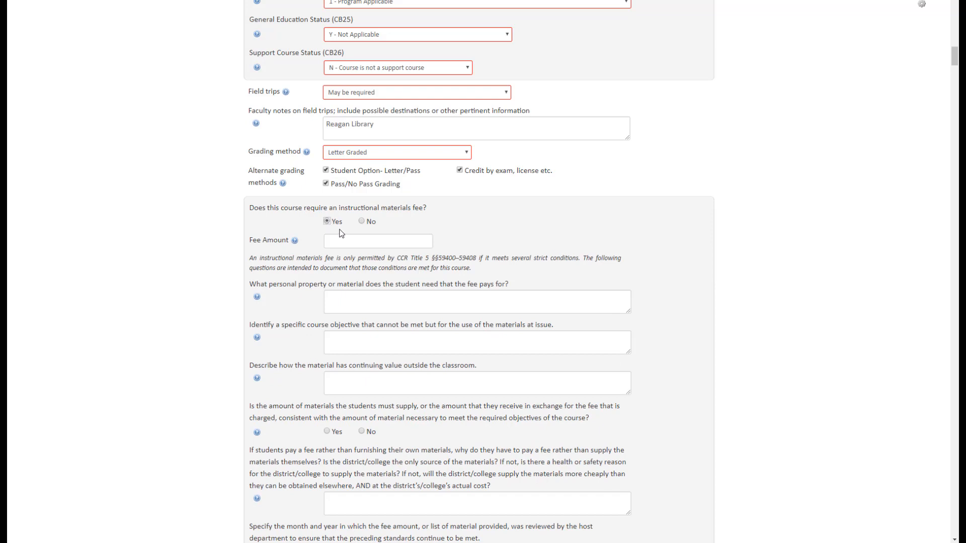
{"action": "scroll", "coordinate": [337, 231], "scroll_direction": "down", "scroll_amount": 1}
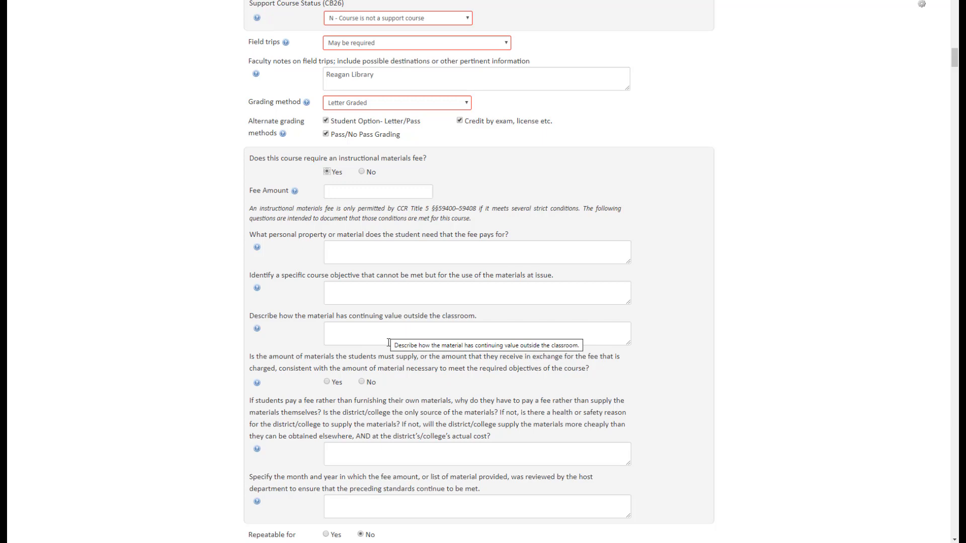
{"action": "left_click", "coordinate": [361, 173]}
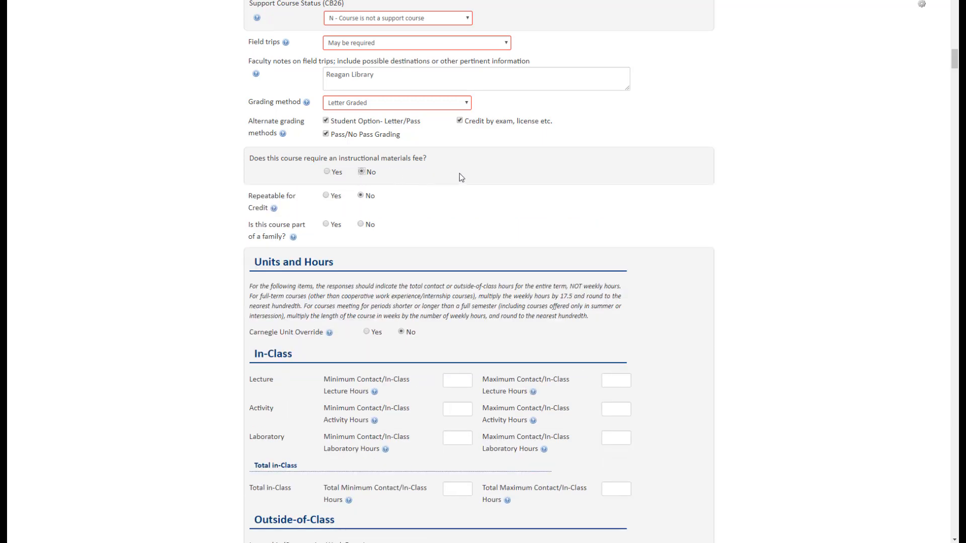
Step: Preview the repeatability fields and the Title 5 justification options, and return Repeatable for Credit to No
{"action": "left_click", "coordinate": [326, 196]}
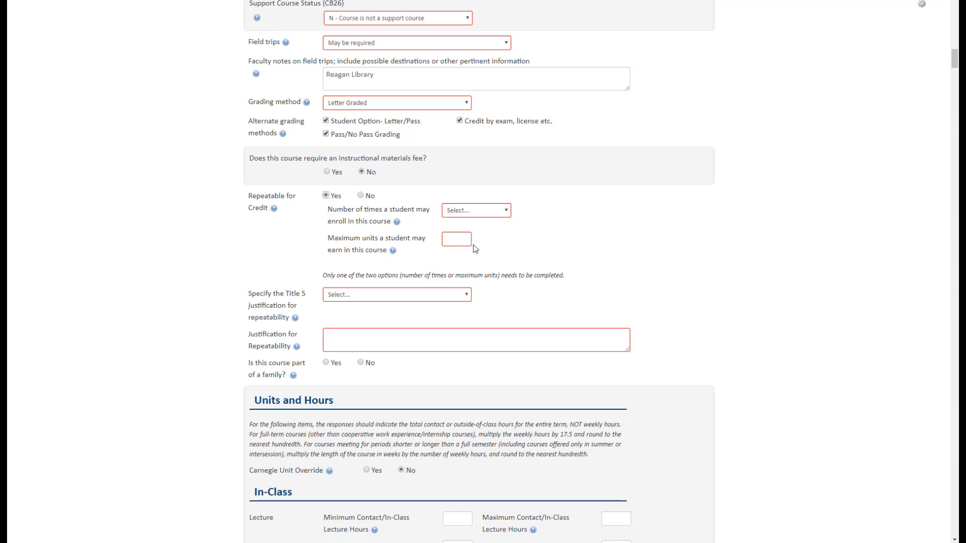
{"action": "left_click", "coordinate": [428, 296]}
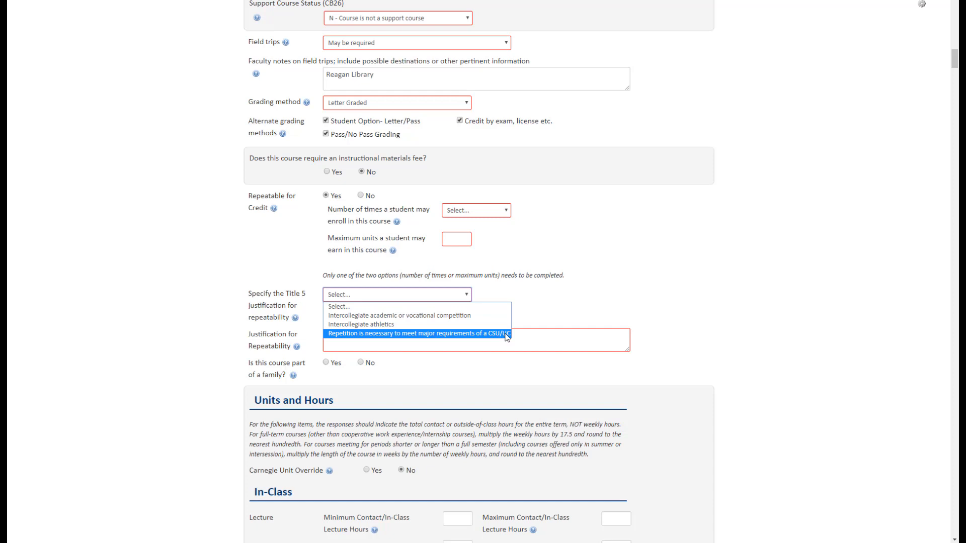
{"action": "left_click", "coordinate": [525, 316]}
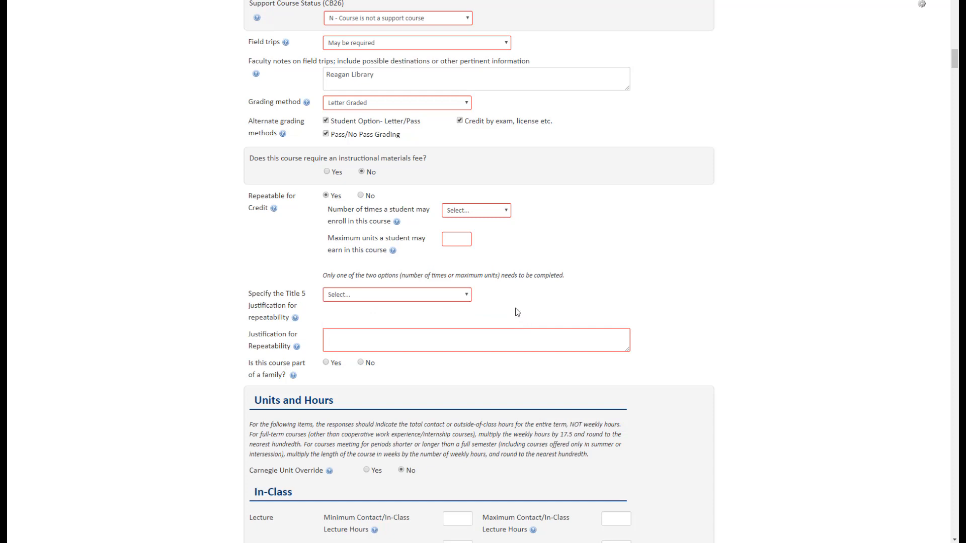
{"action": "left_click", "coordinate": [362, 195]}
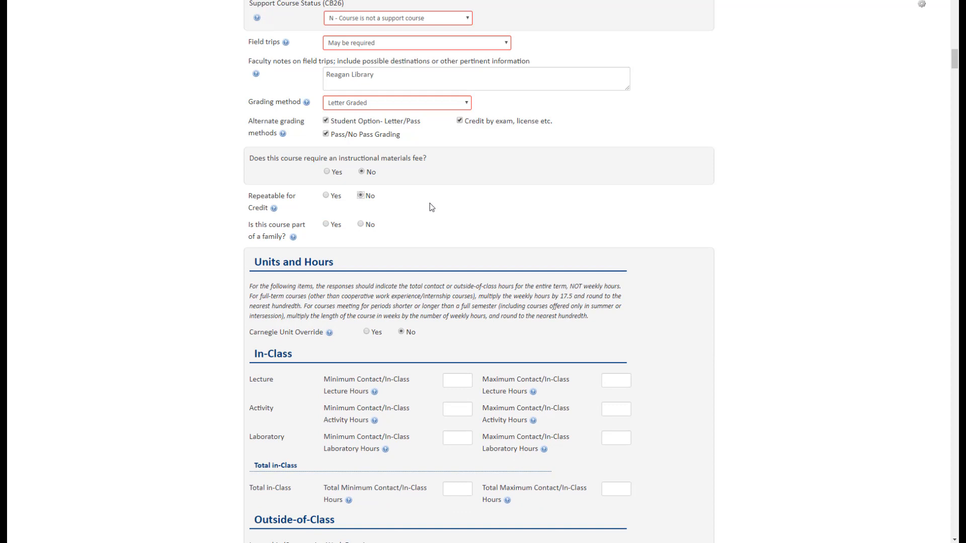
Step: Preview the course picker for family courses, close it, and answer No to the course being part of a family
{"action": "left_click", "coordinate": [360, 224]}
{"action": "left_click", "coordinate": [326, 223]}
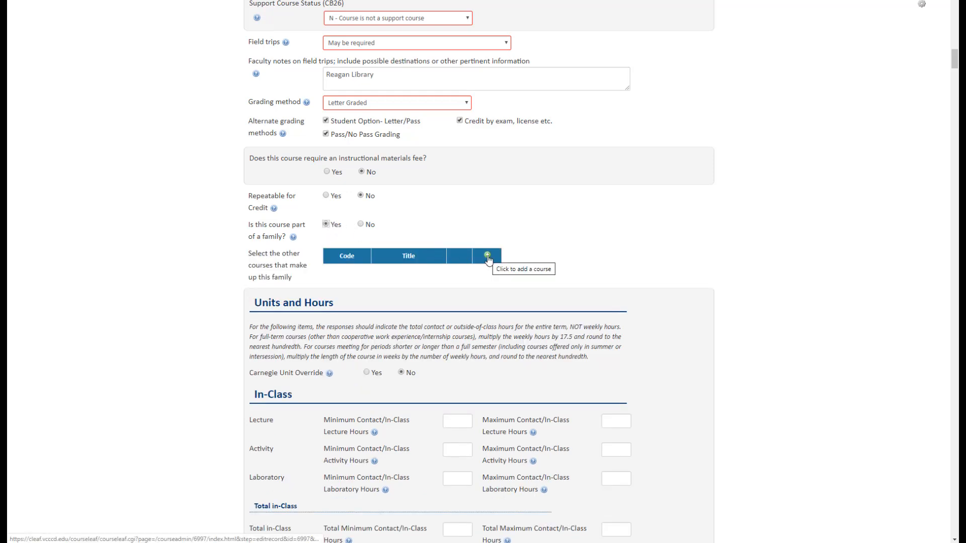
{"action": "left_click", "coordinate": [487, 257]}
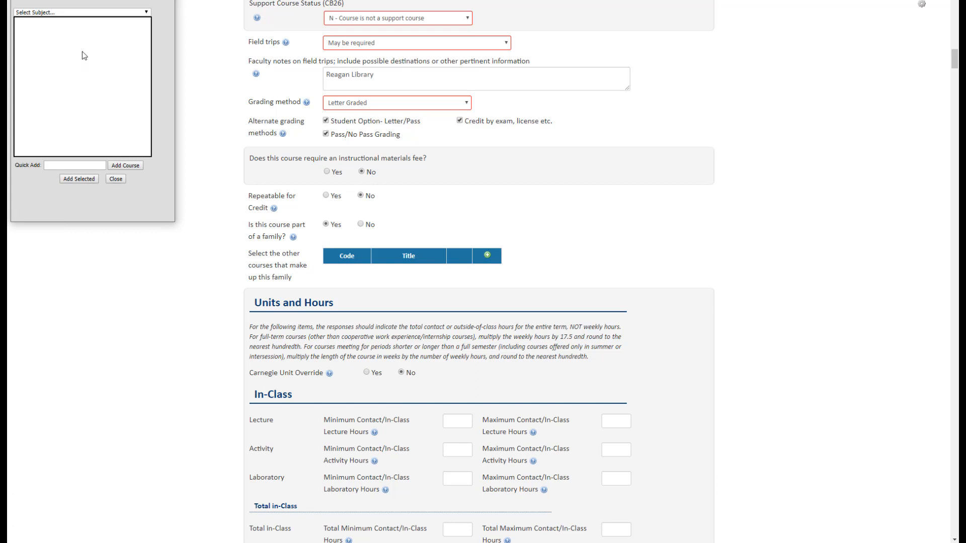
{"action": "left_click", "coordinate": [165, 1]}
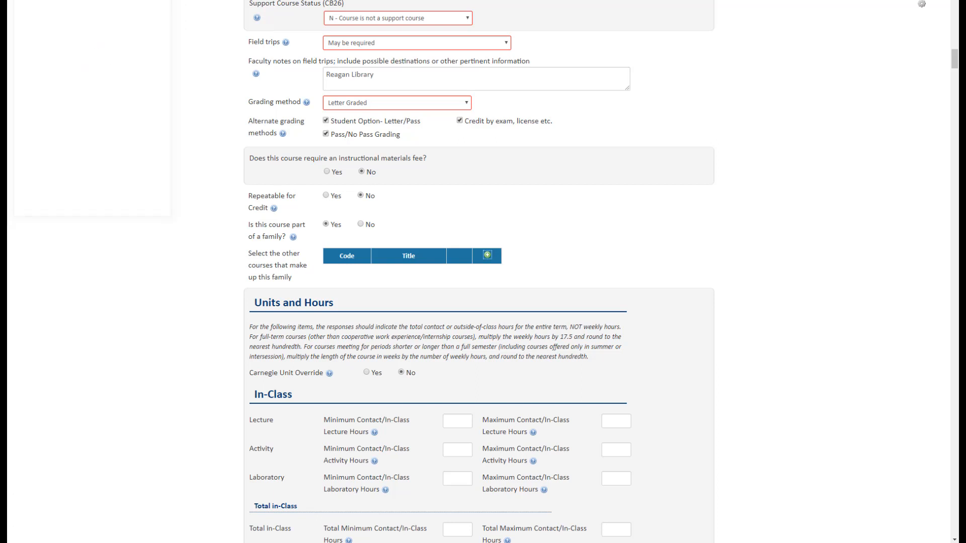
{"action": "left_click", "coordinate": [360, 226]}
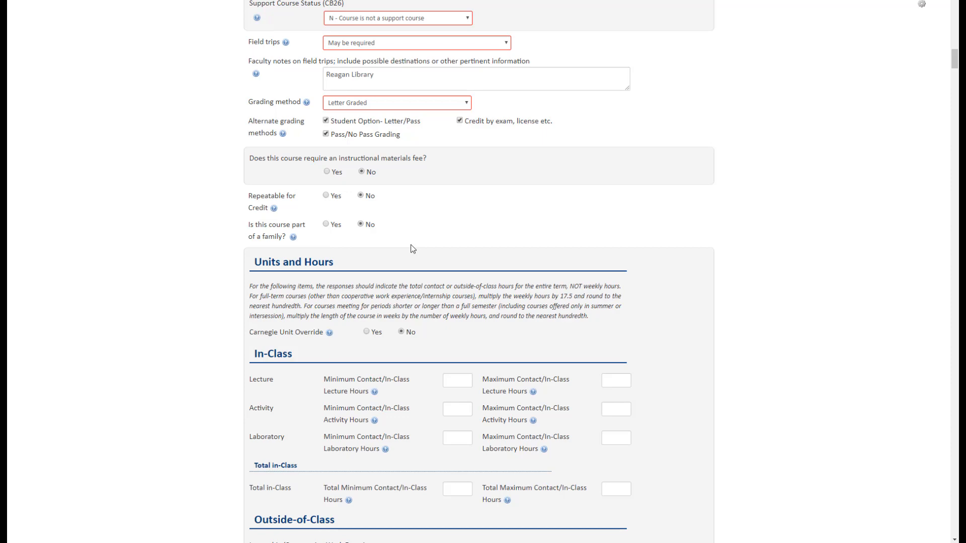
Step: Keep the Carnegie Unit Override at No and set the minimum and maximum in-class lecture hours to 52.5
{"action": "scroll", "coordinate": [410, 244], "scroll_direction": "down", "scroll_amount": 5}
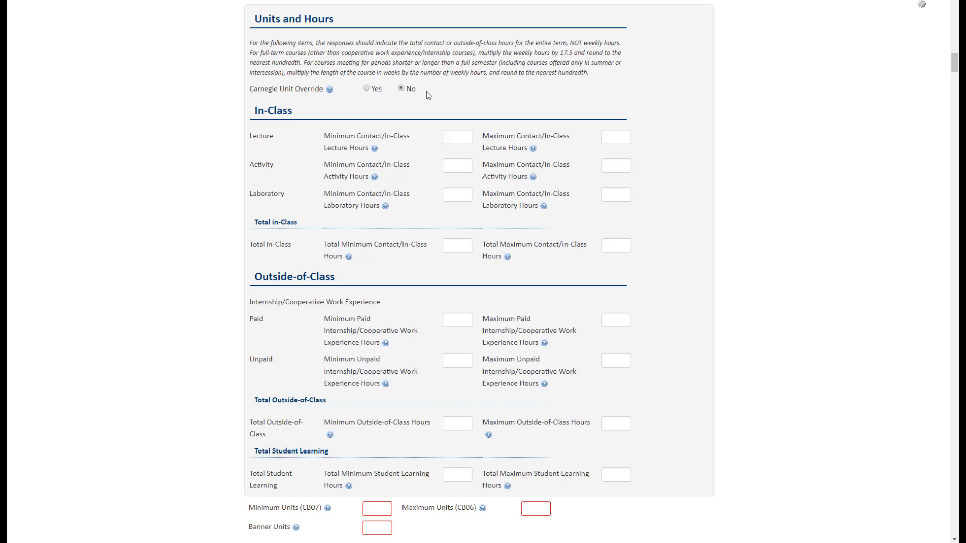
{"action": "left_click", "coordinate": [401, 89]}
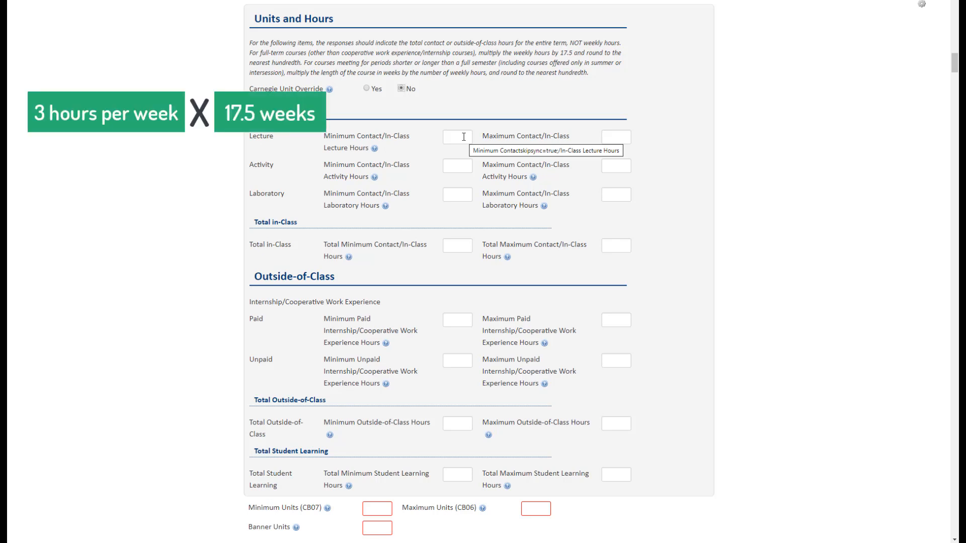
{"action": "left_click", "coordinate": [469, 136]}
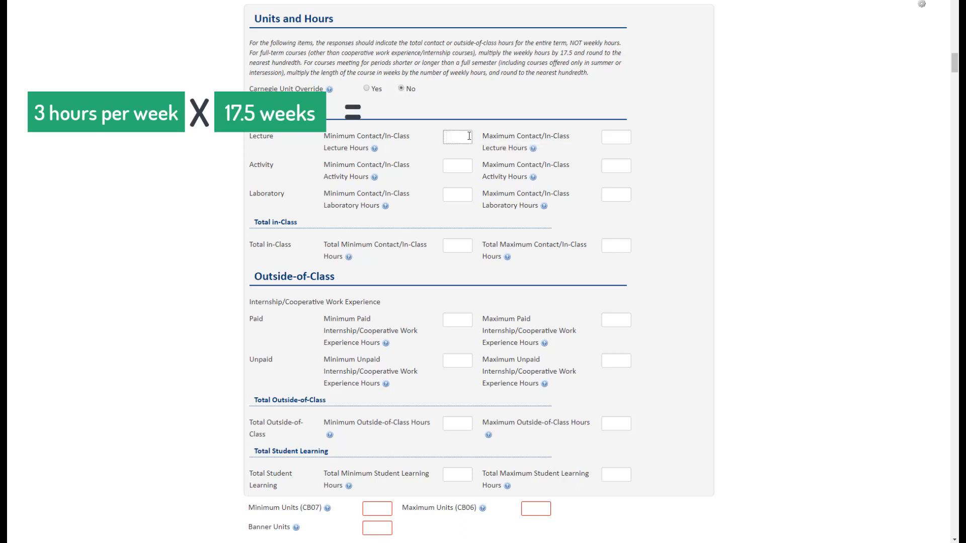
{"action": "type", "text": "52.5"}
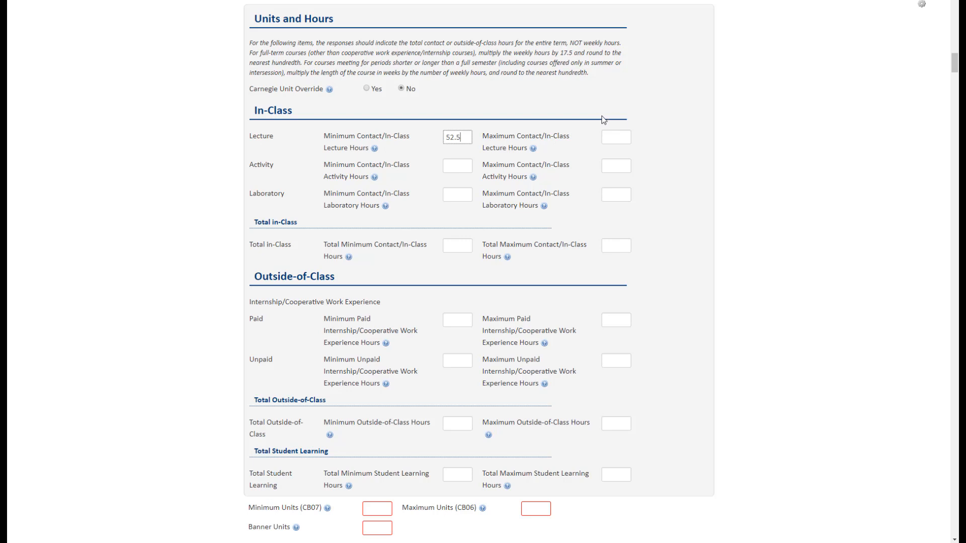
{"action": "left_click", "coordinate": [614, 134]}
{"action": "type", "text": "52.5"}
{"action": "left_click", "coordinate": [648, 172]}
Step: Set the total minimum and total maximum contact/in-class hours to 52.5
{"action": "left_click", "coordinate": [456, 245]}
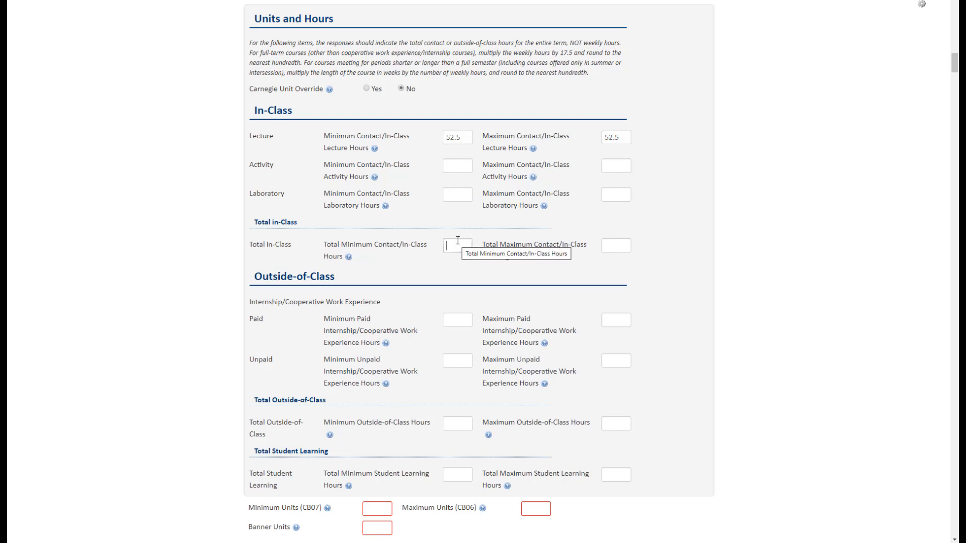
{"action": "type", "text": "52.5"}
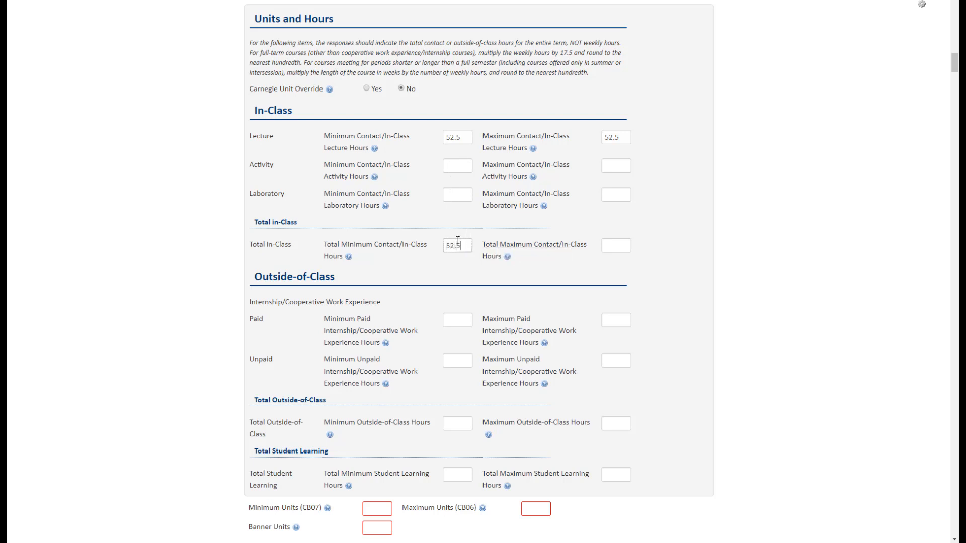
{"action": "left_click", "coordinate": [606, 246]}
{"action": "type", "text": "52.5"}
{"action": "left_click", "coordinate": [731, 312]}
Step: Set the minimum and maximum outside-of-class hours to 105
{"action": "left_click", "coordinate": [464, 424]}
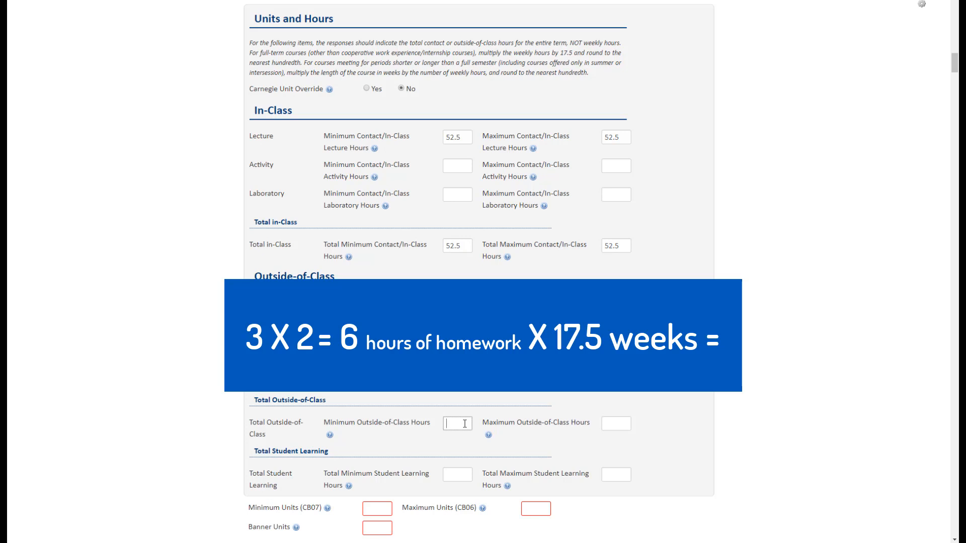
{"action": "type", "text": "105"}
{"action": "left_click", "coordinate": [621, 425]}
{"action": "type", "text": "105"}
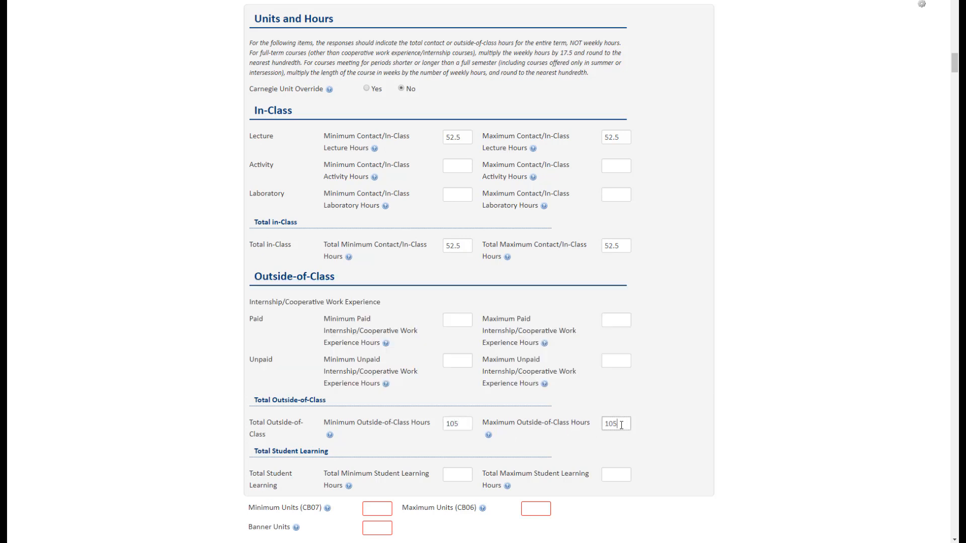
{"action": "left_click", "coordinate": [484, 478]}
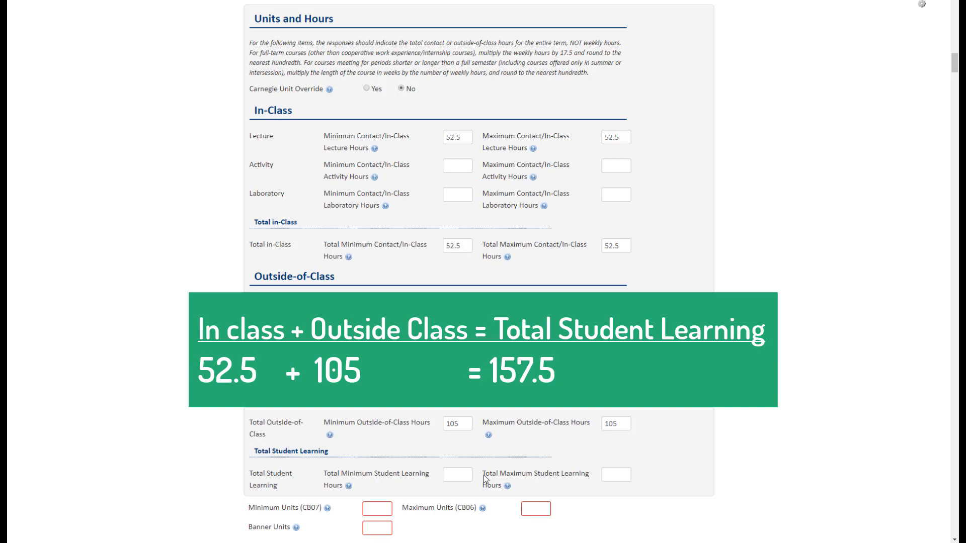
Step: Set the total minimum and total maximum student learning hours to 157.5
{"action": "left_click", "coordinate": [469, 475]}
{"action": "type", "text": "157.5"}
{"action": "left_click", "coordinate": [613, 475]}
{"action": "type", "text": "157.5"}
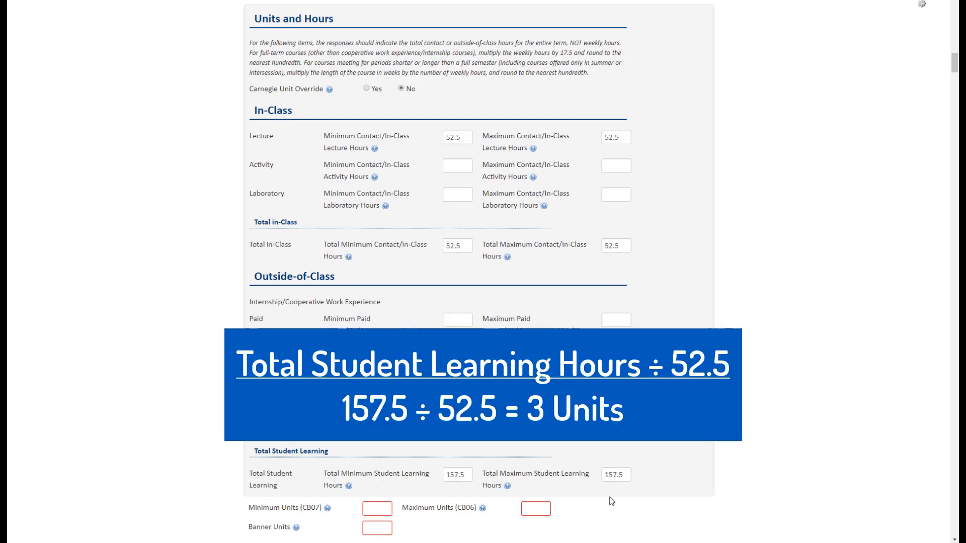
Step: Set the Minimum Units (CB07), Maximum Units (CB06) and Banner Units to 3
{"action": "left_click", "coordinate": [374, 511]}
{"action": "type", "text": "3"}
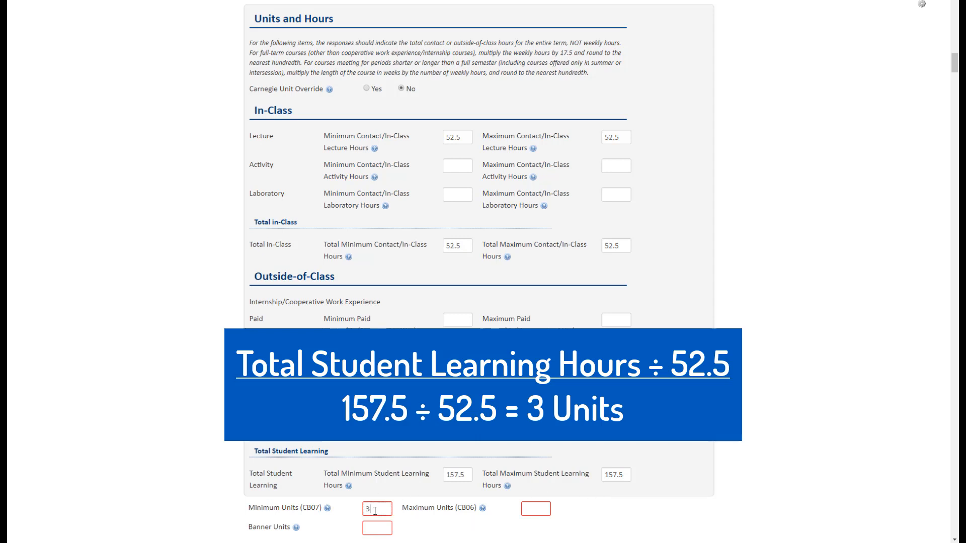
{"action": "left_click", "coordinate": [533, 509]}
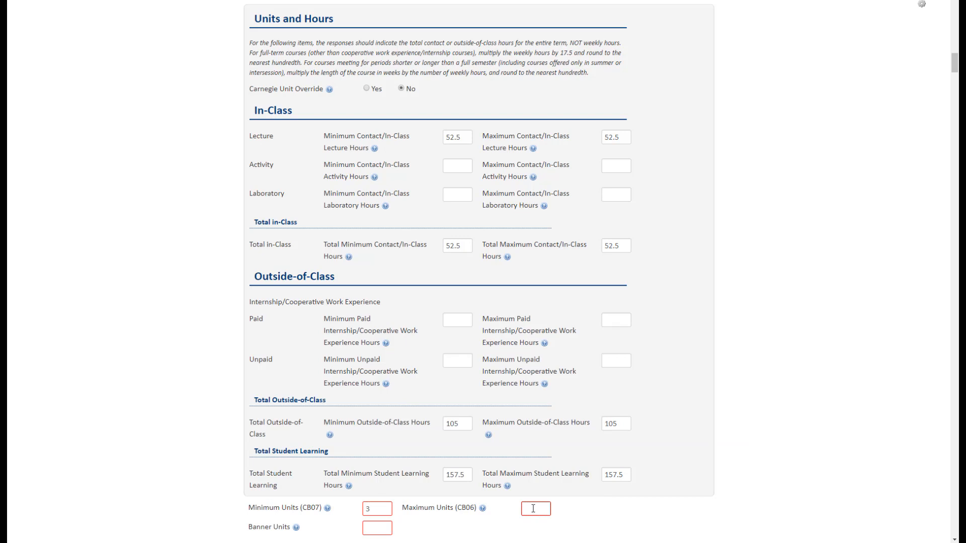
{"action": "type", "text": "3"}
{"action": "left_click", "coordinate": [370, 527]}
{"action": "type", "text": "3"}
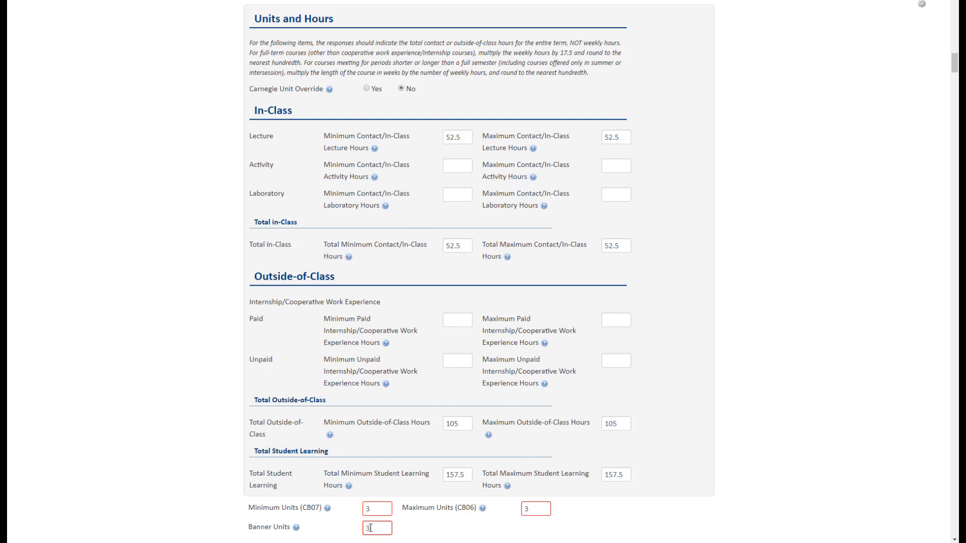